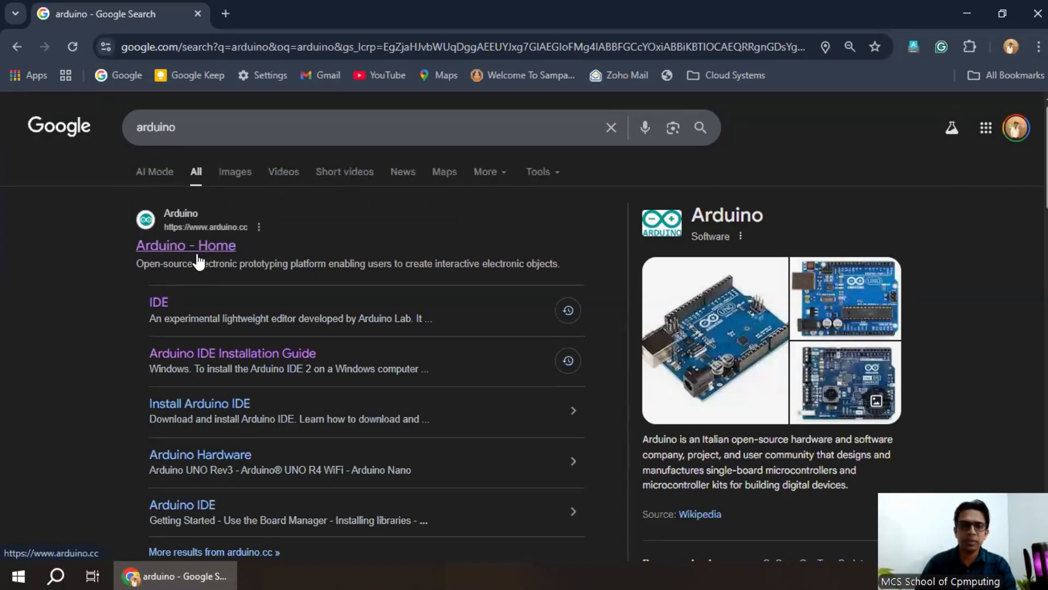
- Open the IDE result for Arduino and go to the Arduino IDE 2.3.6 download section
{"action": "left_click", "coordinate": [157, 305]}
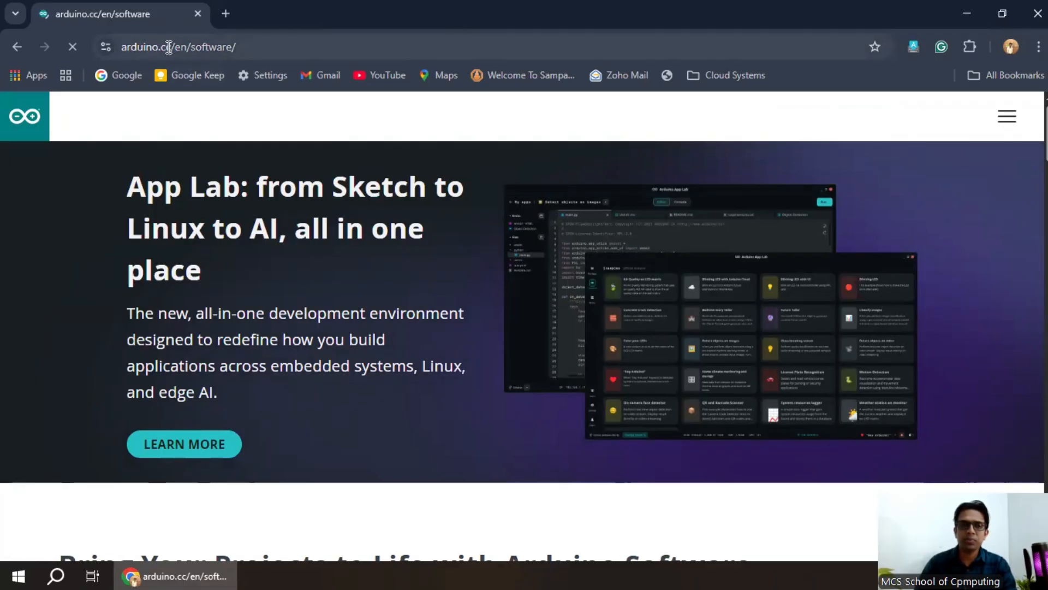
{"action": "scroll", "coordinate": [517, 228], "scroll_direction": "down", "scroll_amount": 3}
{"action": "scroll", "coordinate": [517, 227], "scroll_direction": "down", "scroll_amount": 8}
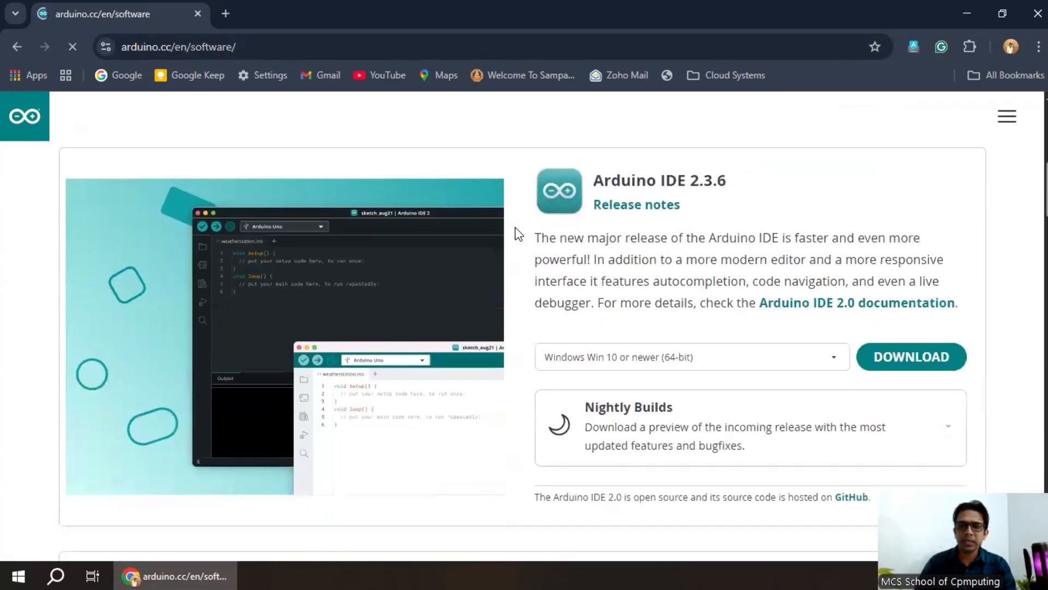
{"action": "scroll", "coordinate": [518, 233], "scroll_direction": "up", "scroll_amount": 1}
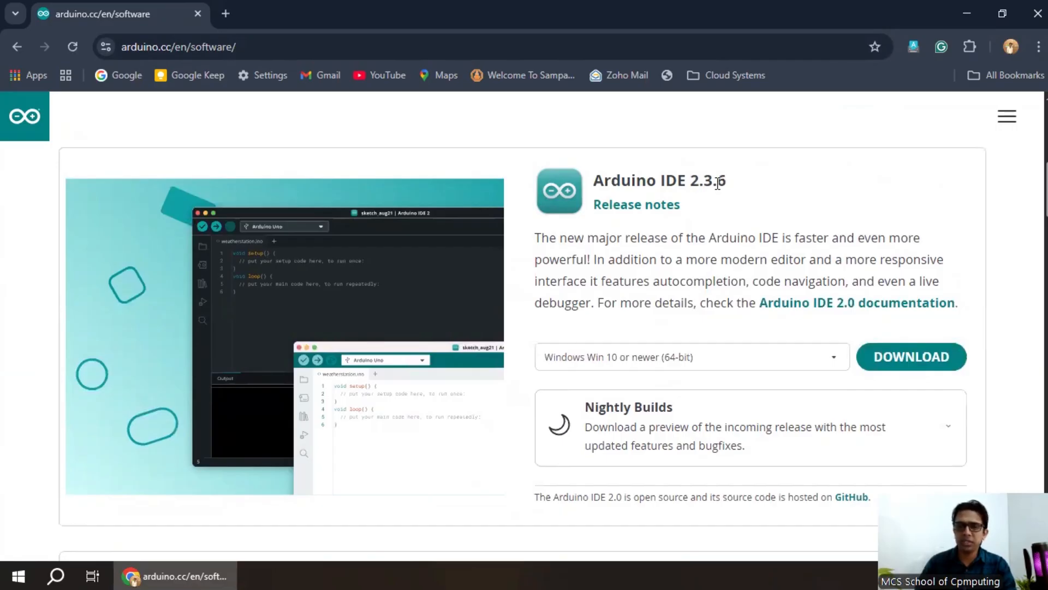
{"action": "scroll", "coordinate": [667, 186], "scroll_direction": "down", "scroll_amount": 2}
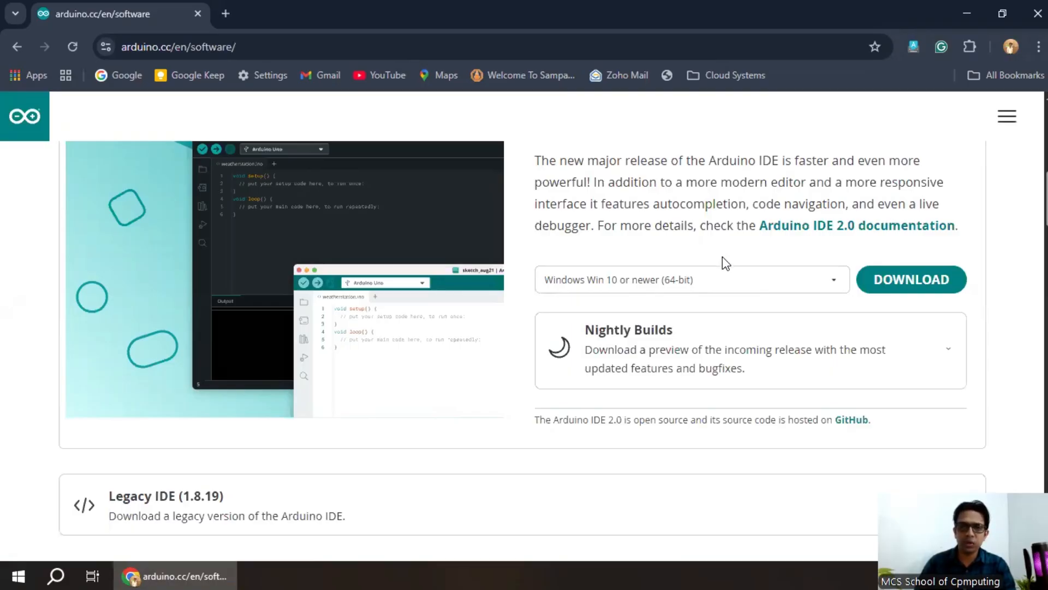
- Download Arduino IDE 2.3.6 using the Windows Win 10 or newer (64-bit) option
{"action": "left_click", "coordinate": [738, 280]}
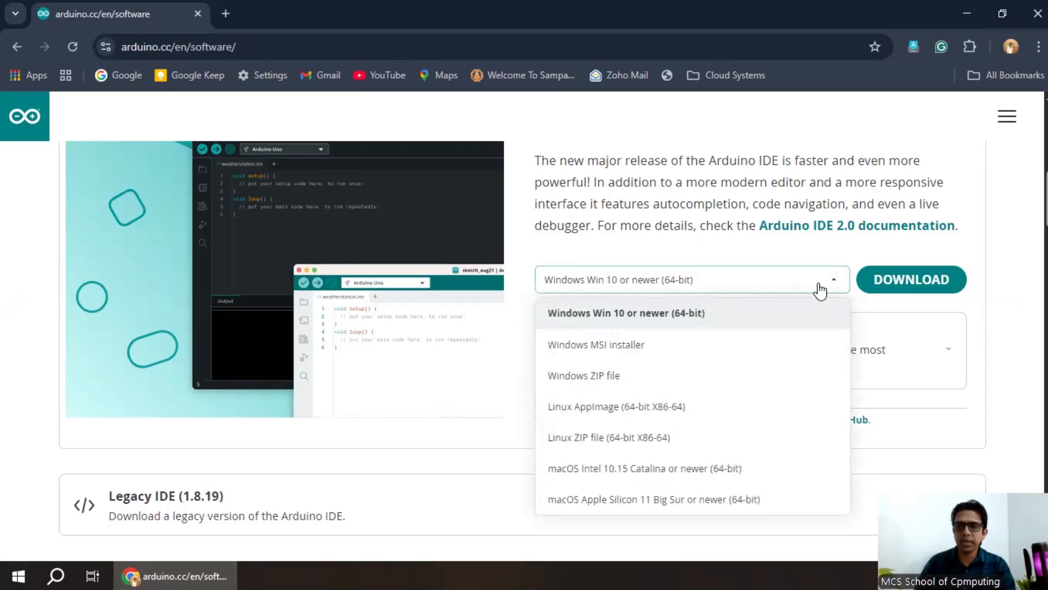
{"action": "left_click", "coordinate": [588, 295]}
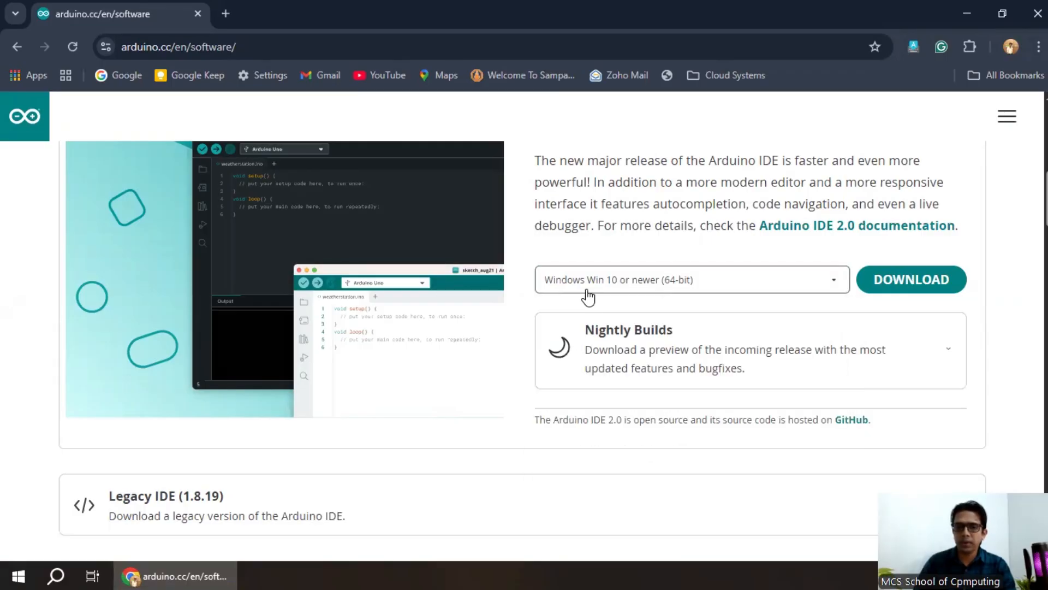
{"action": "left_click", "coordinate": [588, 297]}
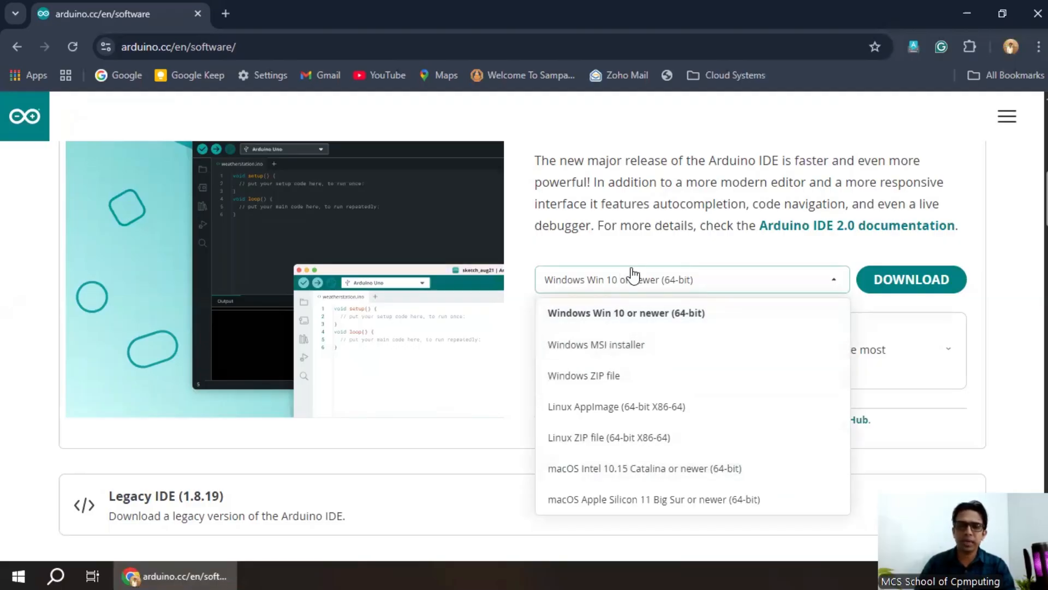
{"action": "left_click", "coordinate": [616, 322]}
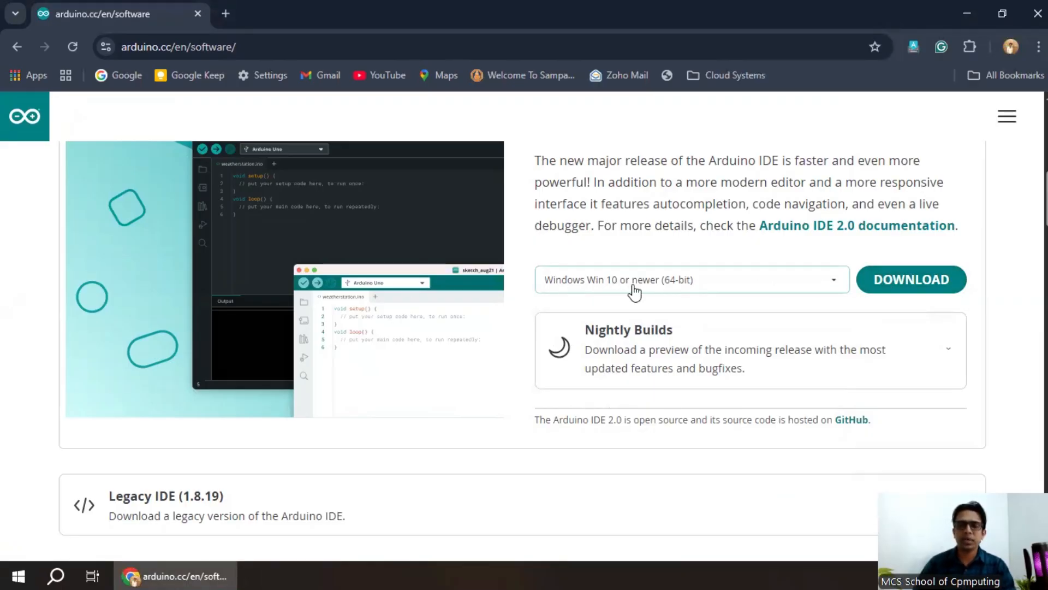
{"action": "left_click", "coordinate": [919, 279]}
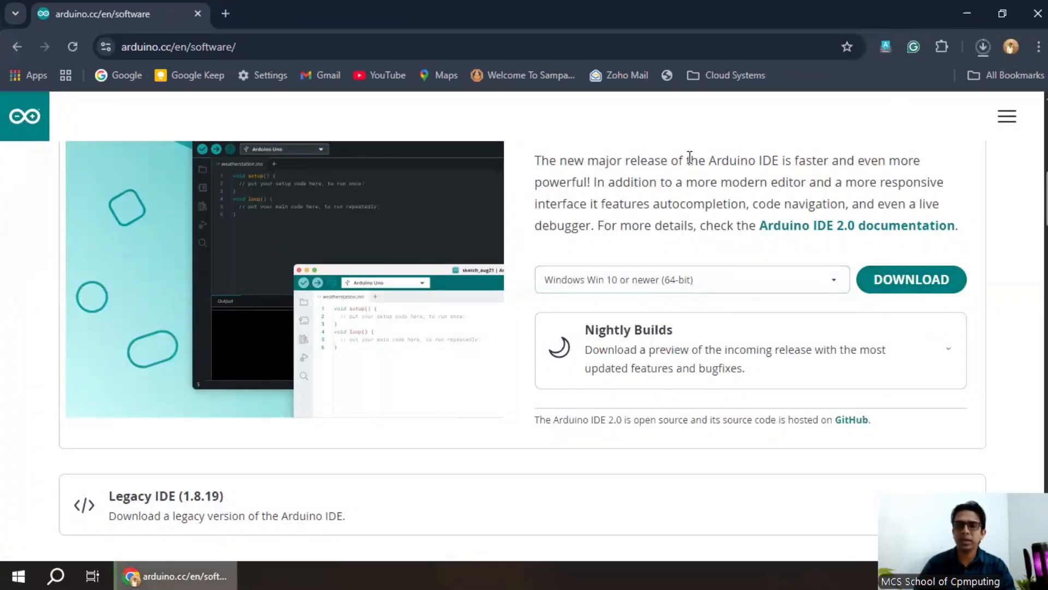
- Show the completed arduino-ide_2.3.6_Windows_64bit.exe download in its folder and maximize the folder window
{"action": "left_click", "coordinate": [982, 46]}
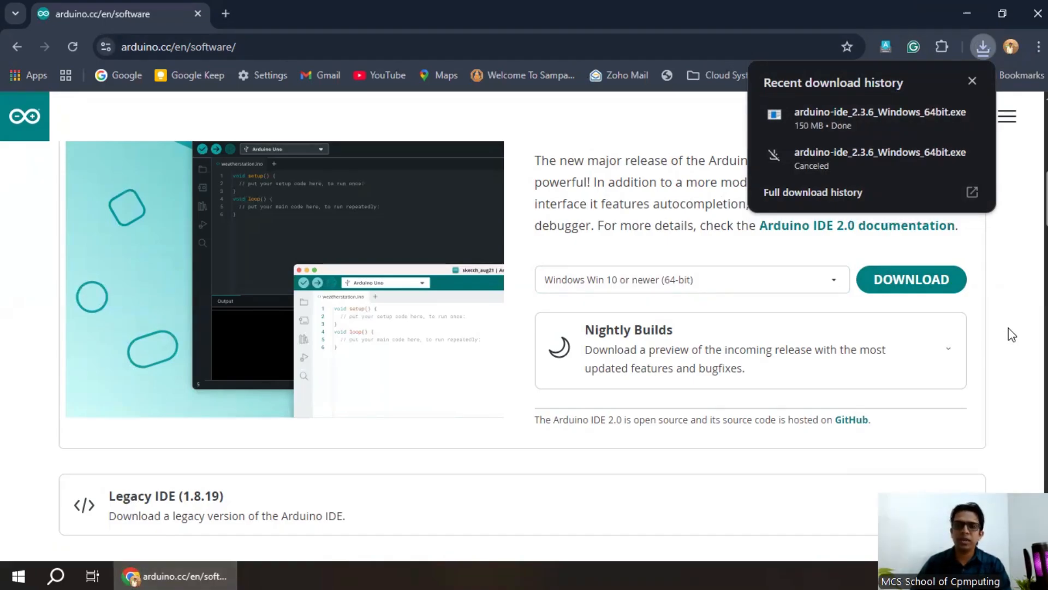
{"action": "mouse_move", "coordinate": [835, 127]}
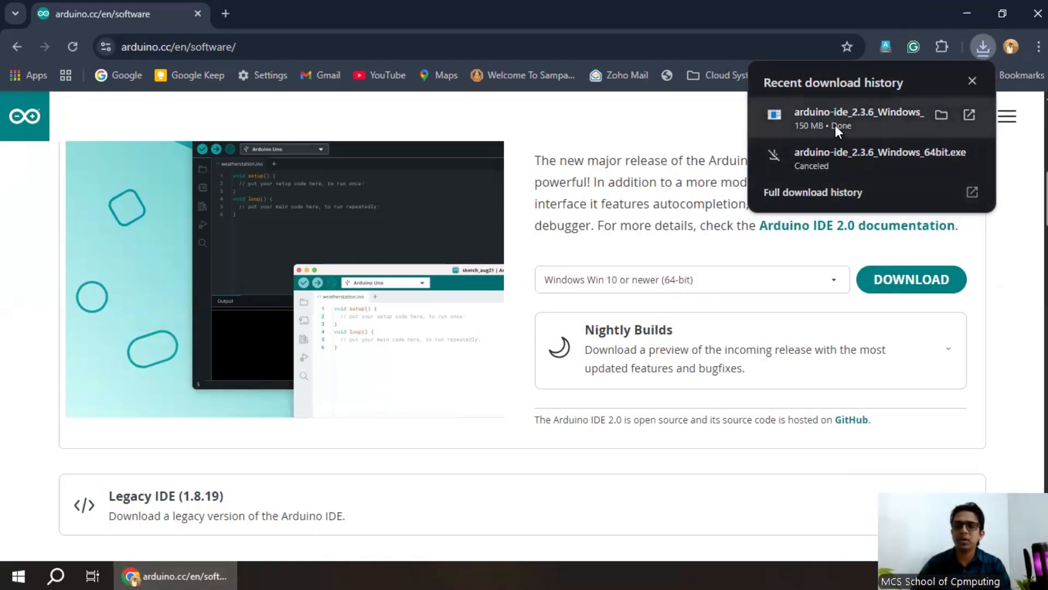
{"action": "left_click", "coordinate": [979, 53]}
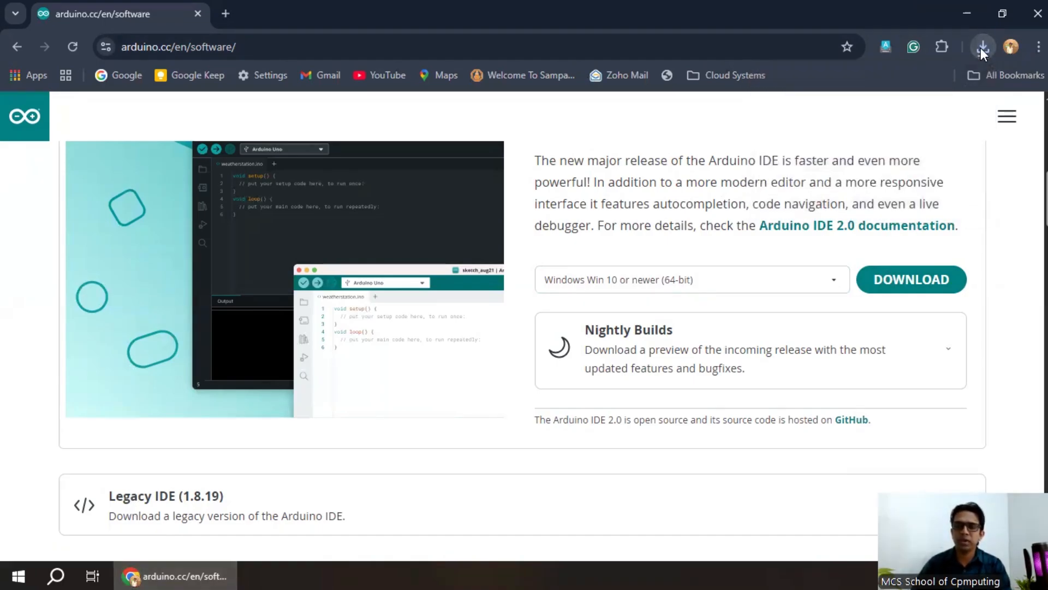
{"action": "left_click", "coordinate": [982, 50]}
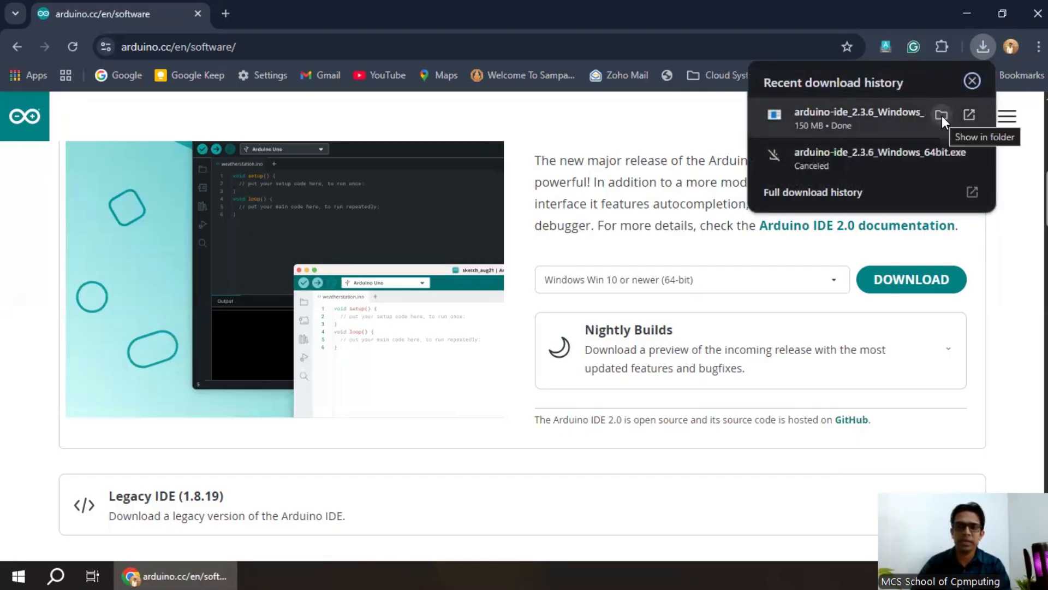
{"action": "left_click", "coordinate": [942, 116]}
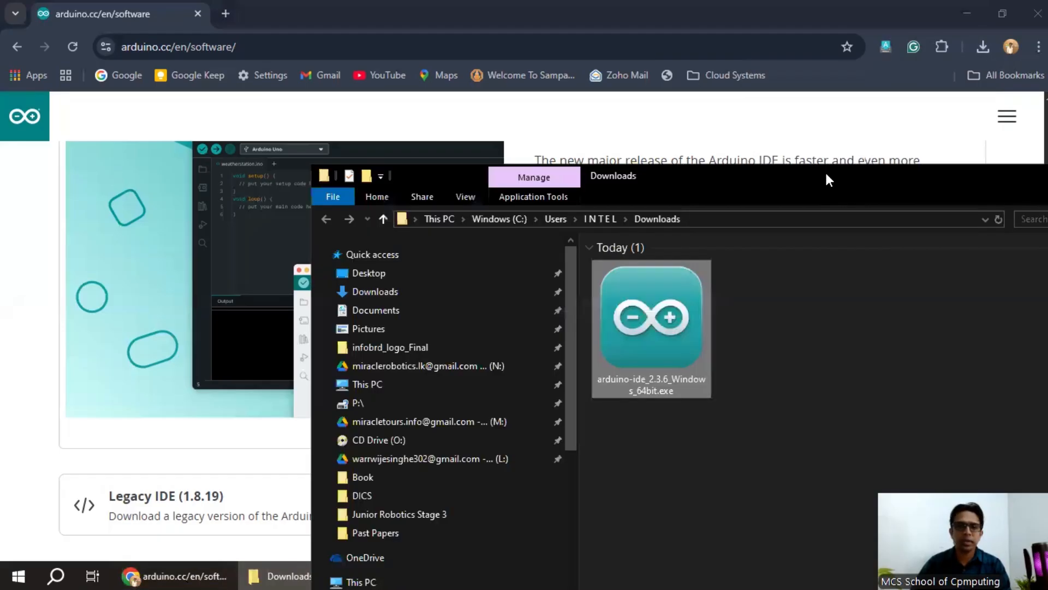
{"action": "double_click", "coordinate": [825, 171]}
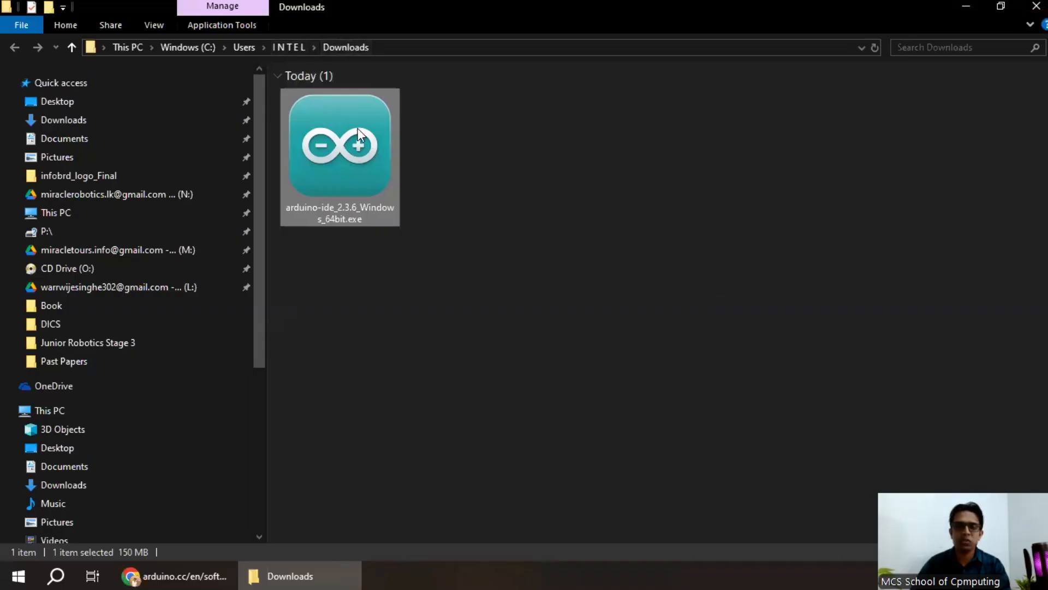
- Open arduino-ide_2.3.6_Windows_64bit.exe and allow the file to run
{"action": "left_click", "coordinate": [560, 147]}
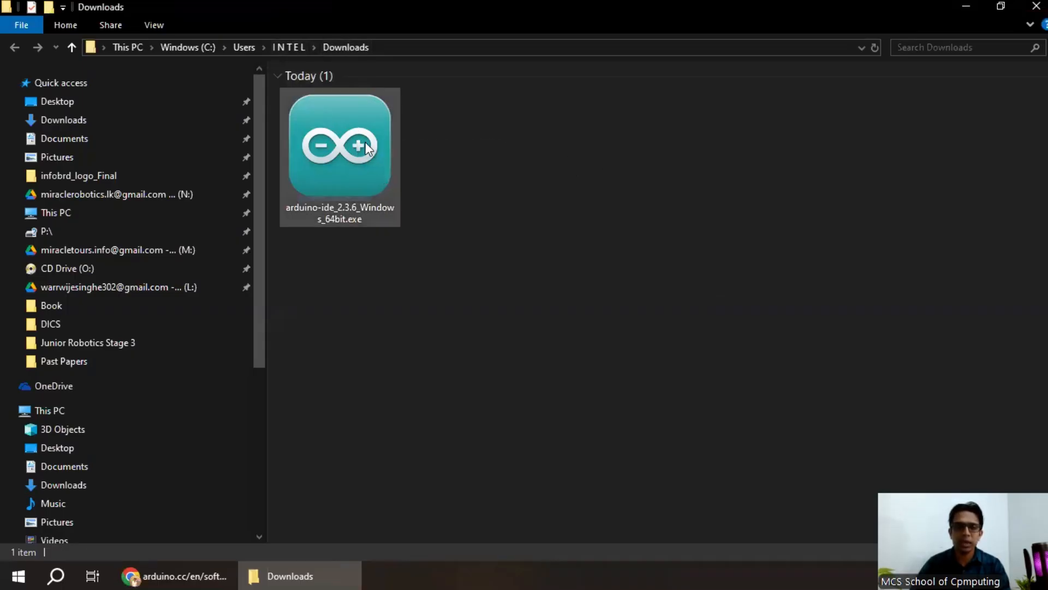
{"action": "mouse_move", "coordinate": [366, 143]}
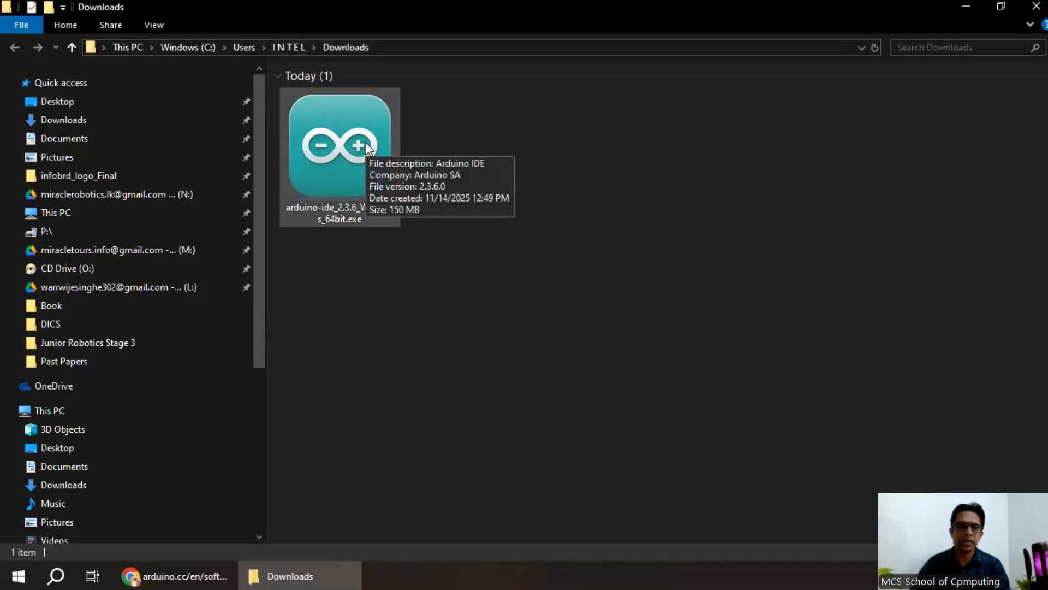
{"action": "right_click", "coordinate": [362, 108]}
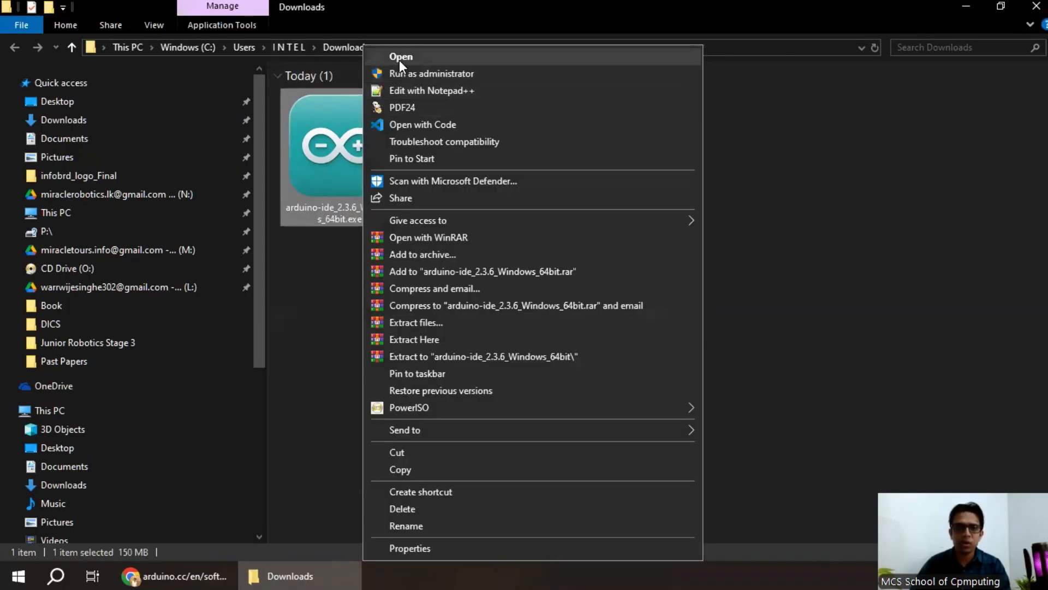
{"action": "left_click", "coordinate": [400, 56]}
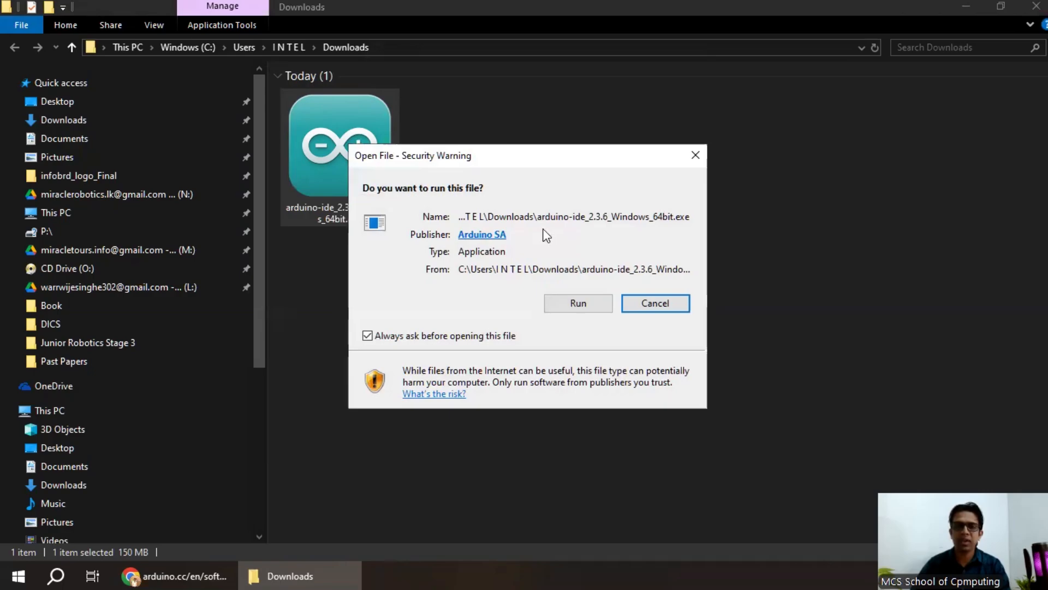
{"action": "left_click", "coordinate": [582, 304]}
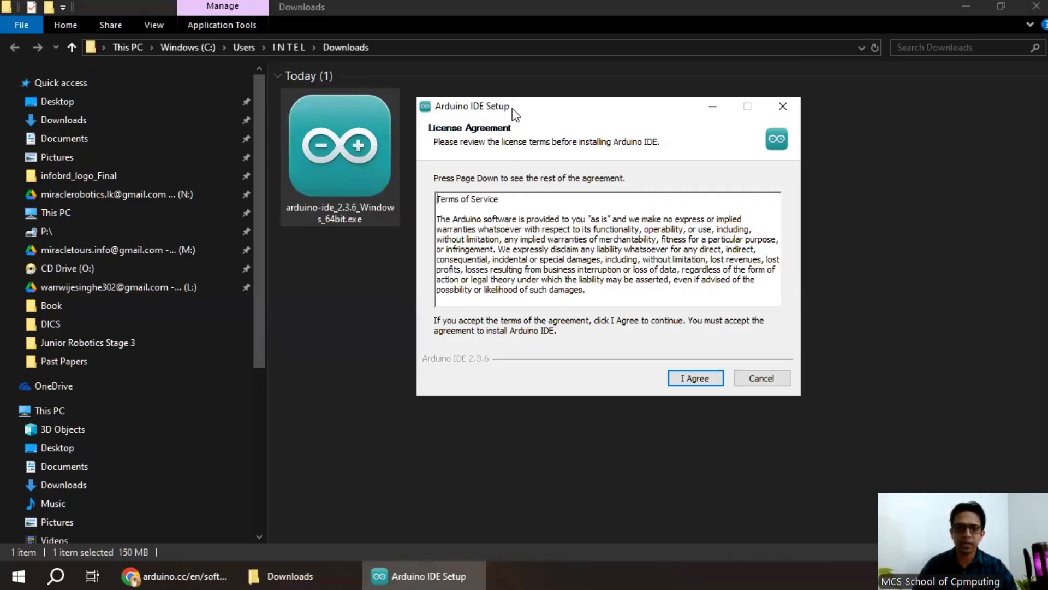
- Accept the Arduino IDE license agreement and choose to install for anyone who uses this computer
{"action": "left_click_drag", "start_coordinate": [512, 109], "coordinate": [502, 132]}
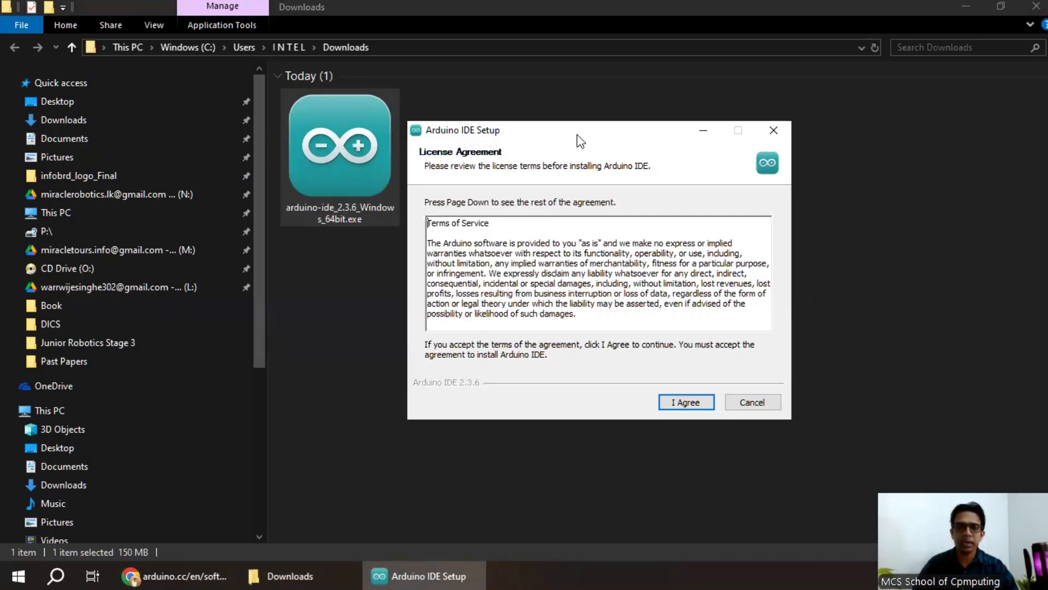
{"action": "left_click_drag", "start_coordinate": [577, 134], "coordinate": [568, 93]}
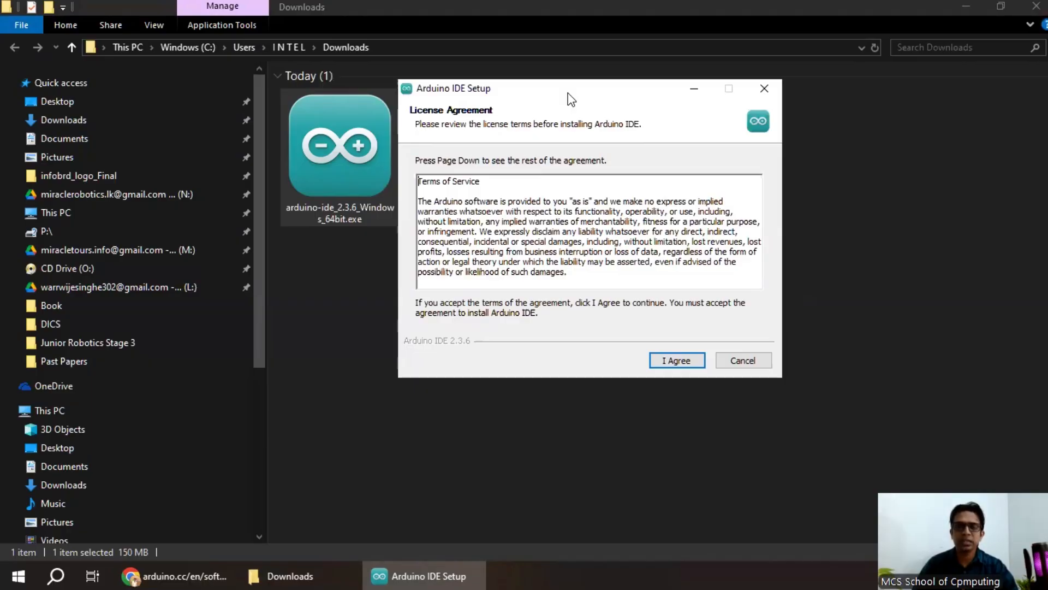
{"action": "left_click", "coordinate": [667, 365]}
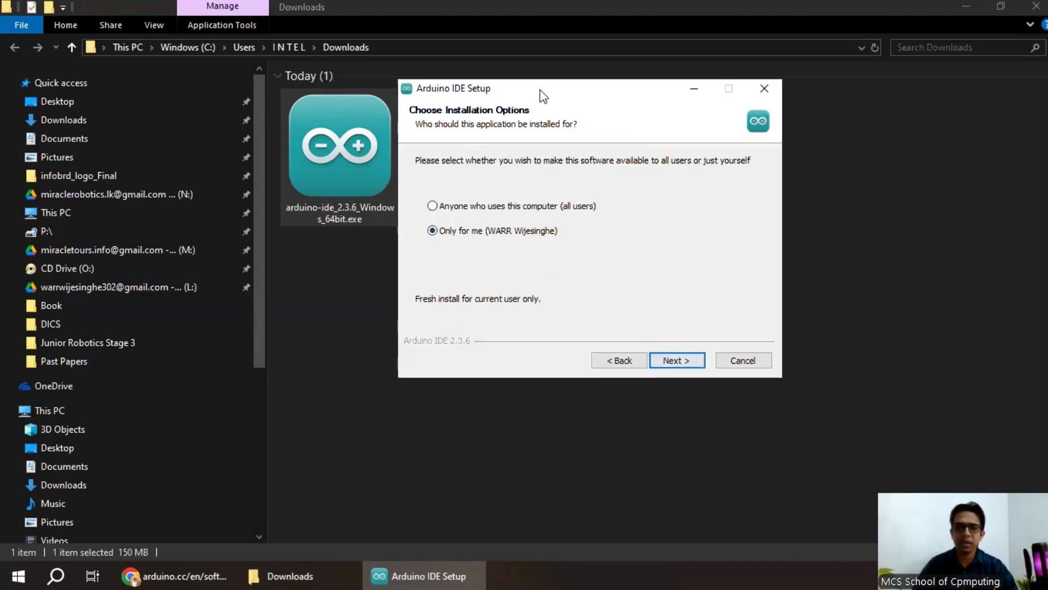
{"action": "left_click_drag", "start_coordinate": [543, 96], "coordinate": [538, 157]}
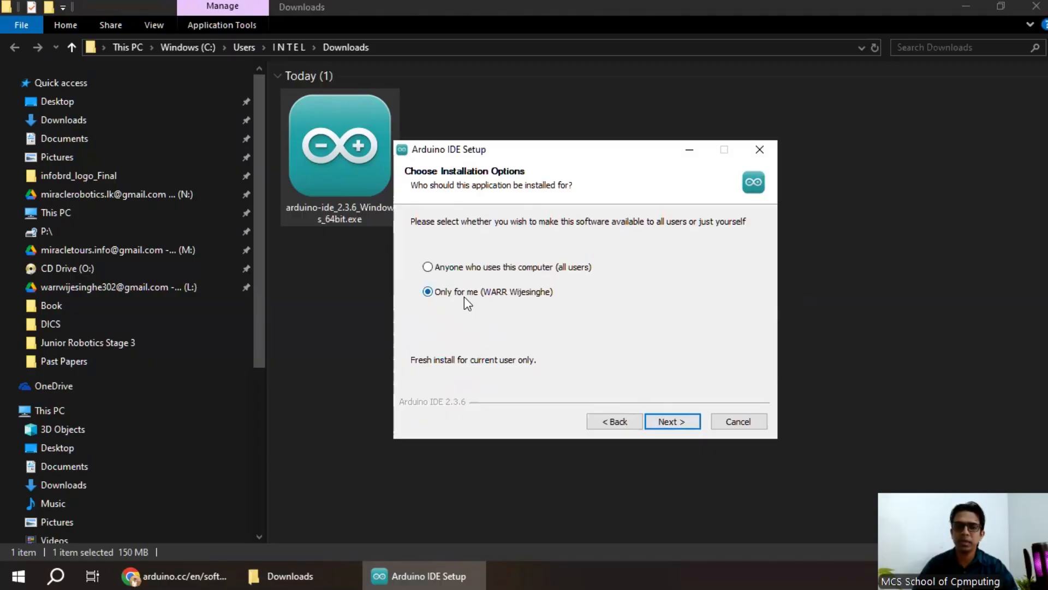
{"action": "left_click", "coordinate": [433, 267]}
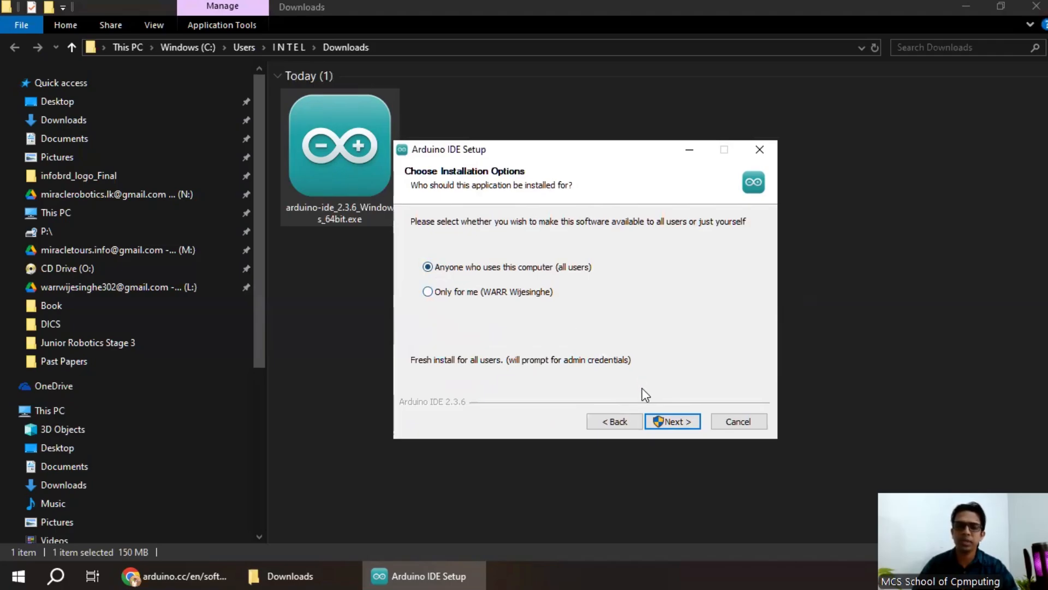
{"action": "left_click", "coordinate": [673, 422]}
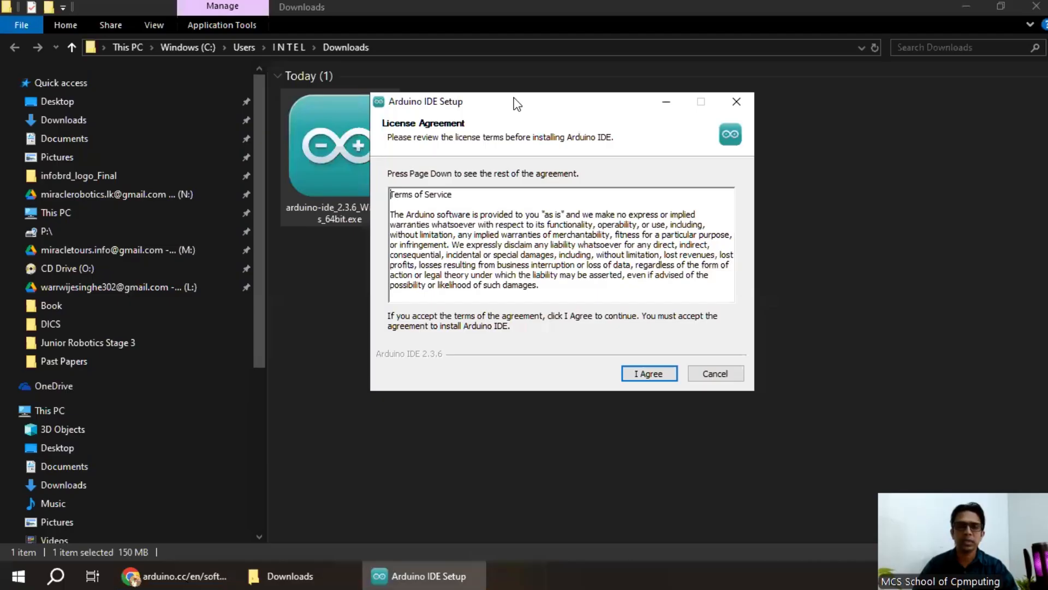
- Accept the license again, install into C:\Program Files\Arduino IDE, and finish the setup with Run Arduino IDE enabled
{"action": "left_click", "coordinate": [646, 376]}
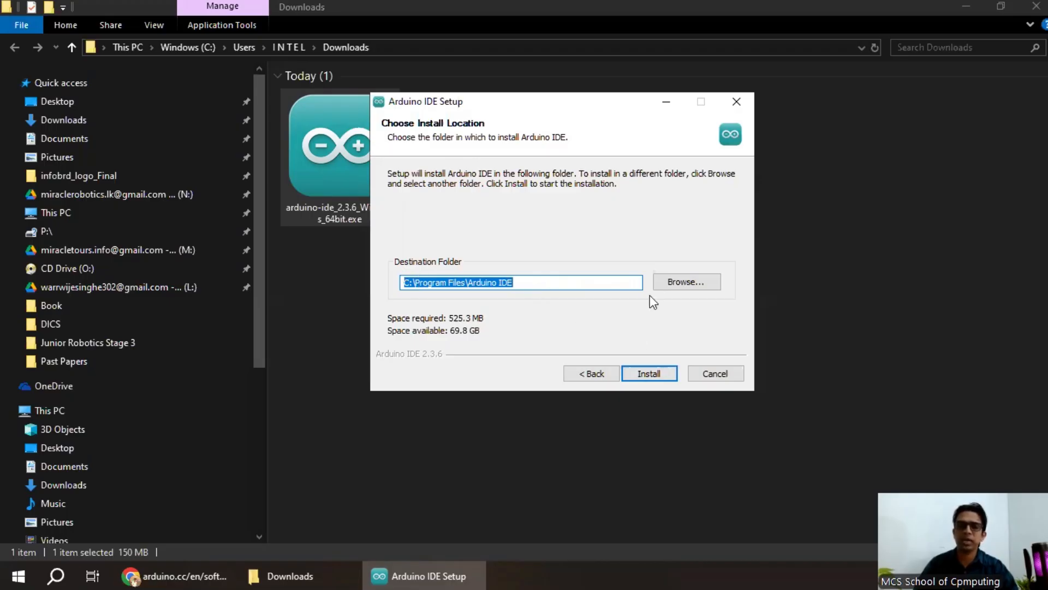
{"action": "left_click", "coordinate": [645, 378]}
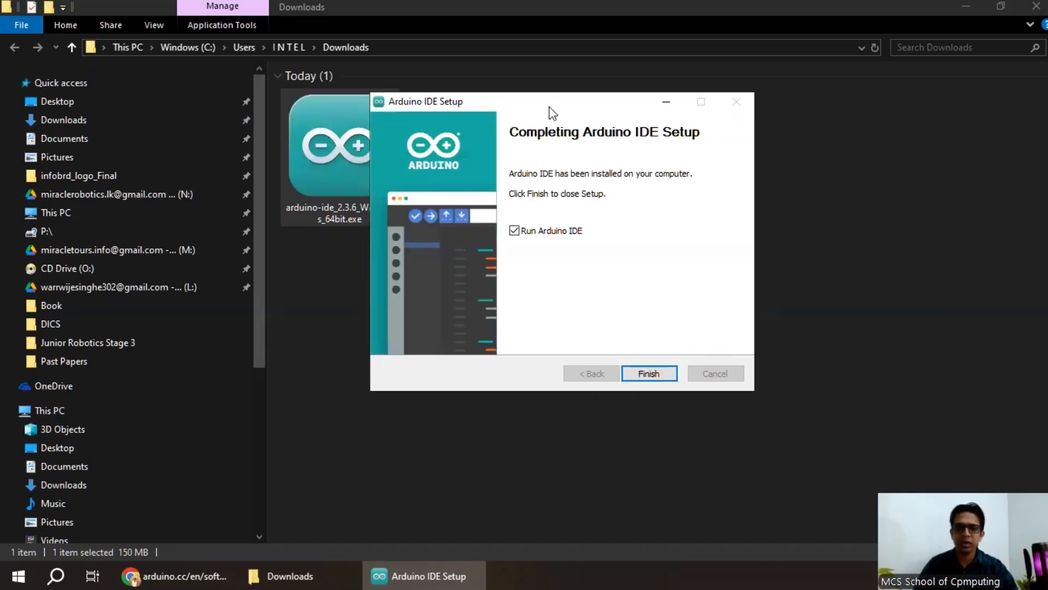
{"action": "left_click_drag", "start_coordinate": [551, 106], "coordinate": [579, 127]}
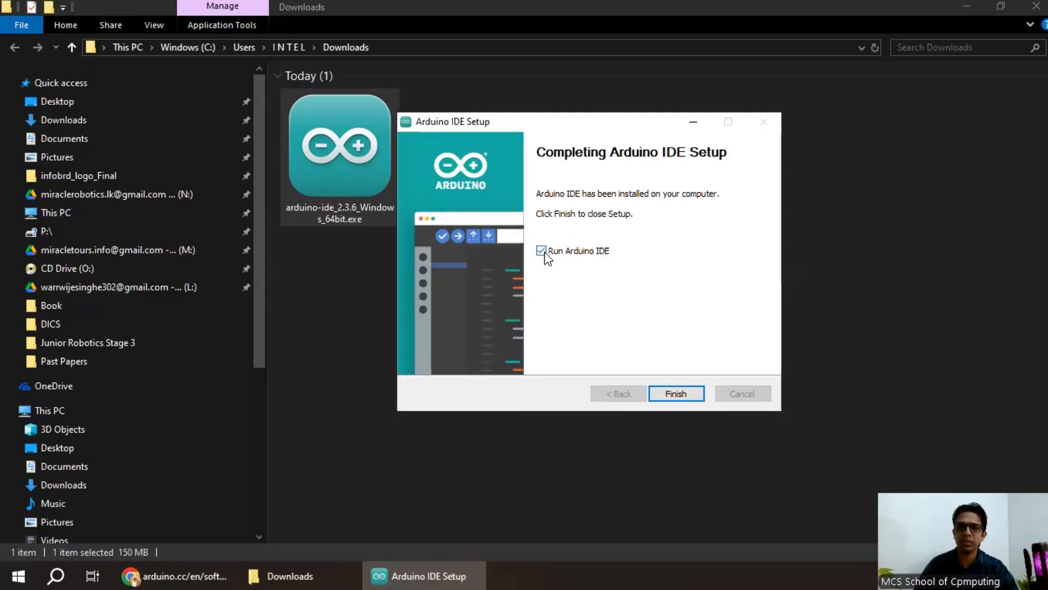
{"action": "left_click", "coordinate": [667, 396]}
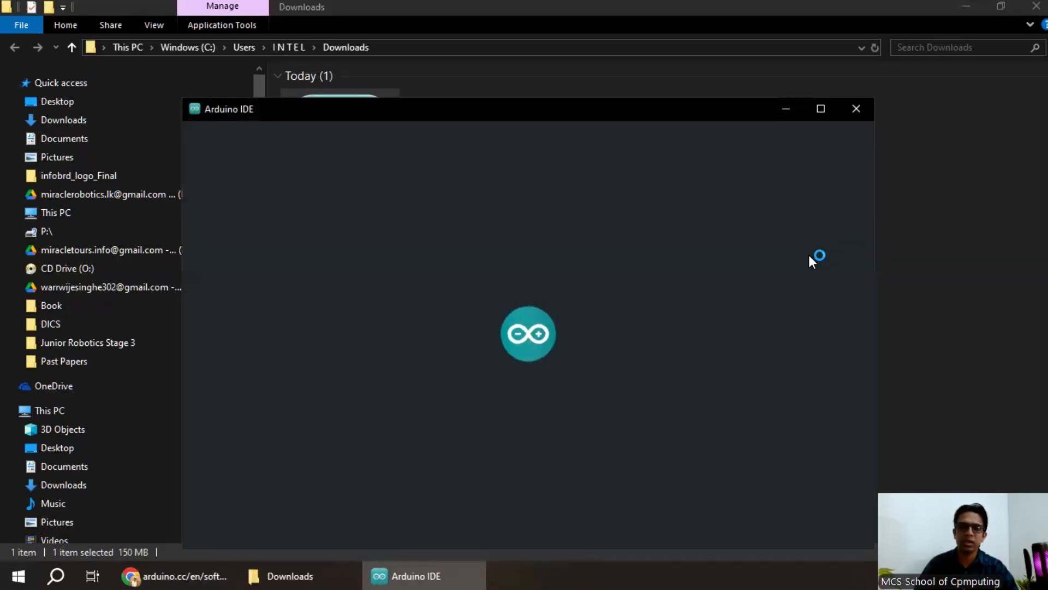
- Maximize the Arduino IDE window and place the text cursor after the comment inside setup() on line 2
{"action": "left_click", "coordinate": [820, 110]}
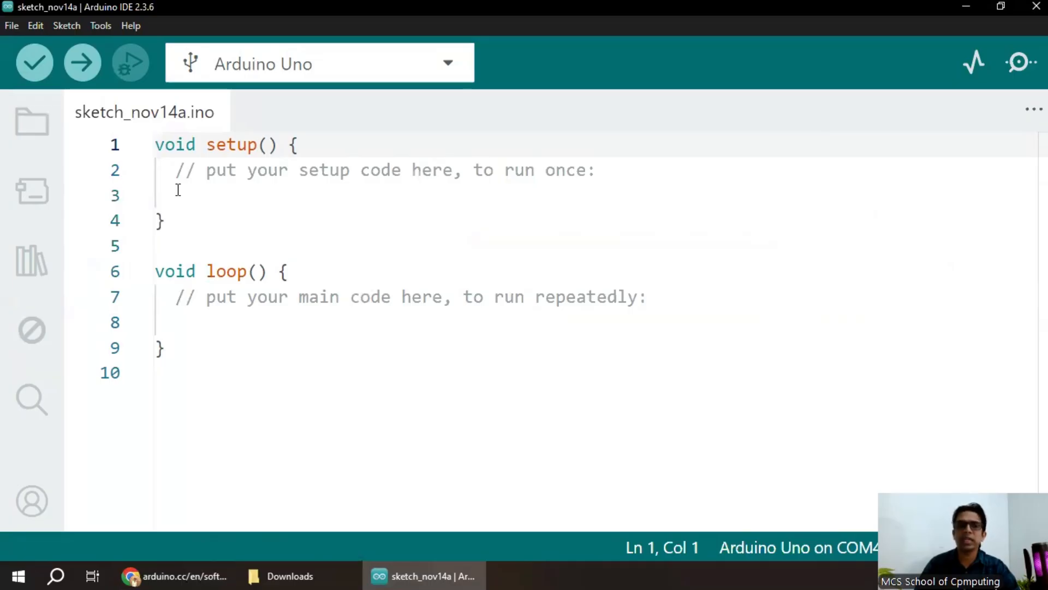
{"action": "left_click", "coordinate": [608, 172]}
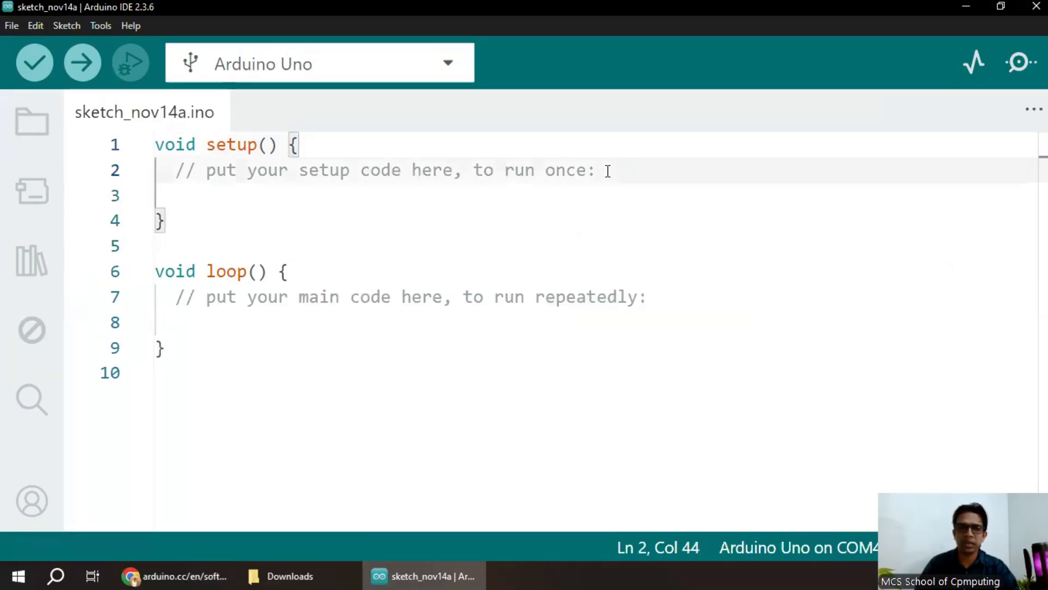